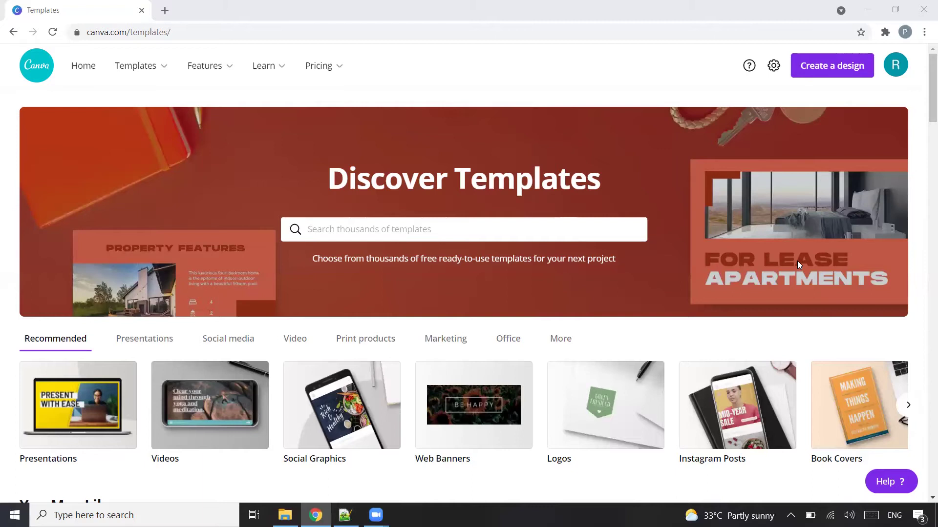
Create a new blank design using the recent custom size 7.5 x 9.25 in.
{"action": "left_click", "coordinate": [835, 71]}
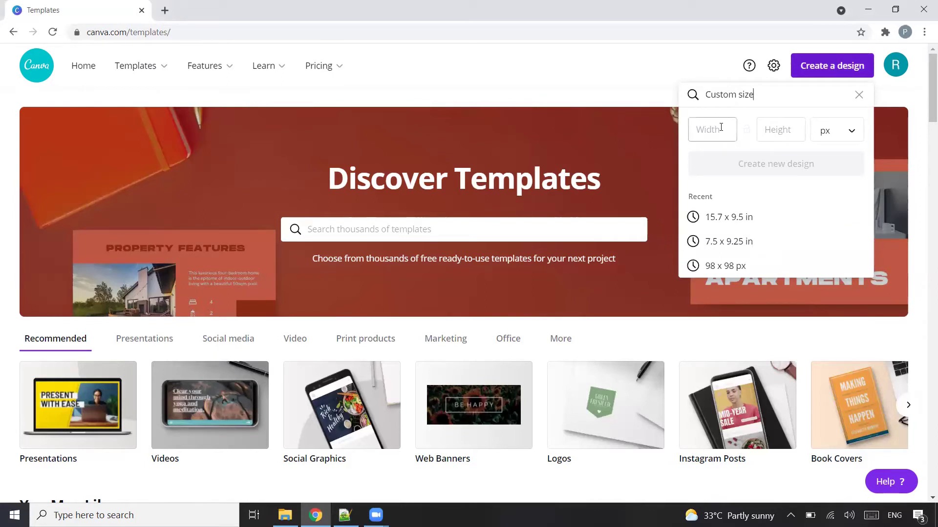
{"action": "left_click", "coordinate": [757, 247]}
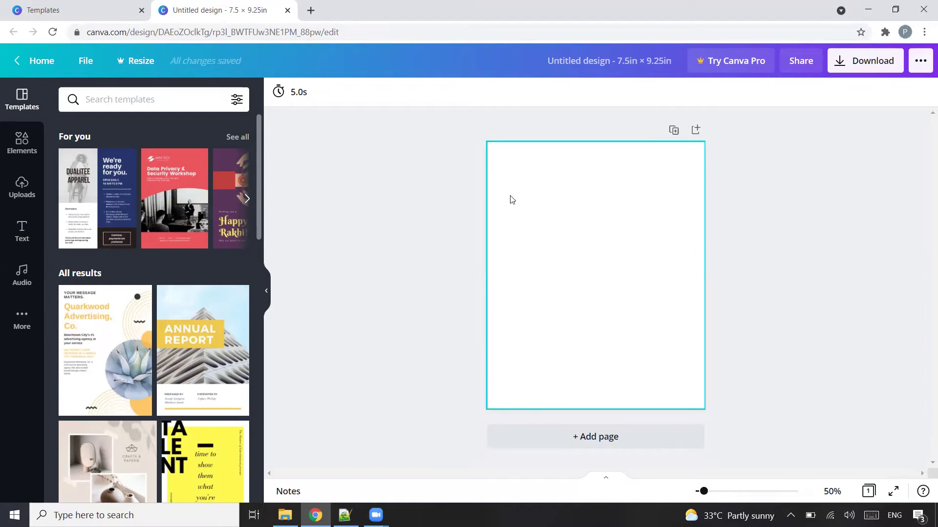
Add blank pages one at a time until the design has eight pages.
{"action": "left_click", "coordinate": [697, 129]}
{"action": "left_click", "coordinate": [693, 151]}
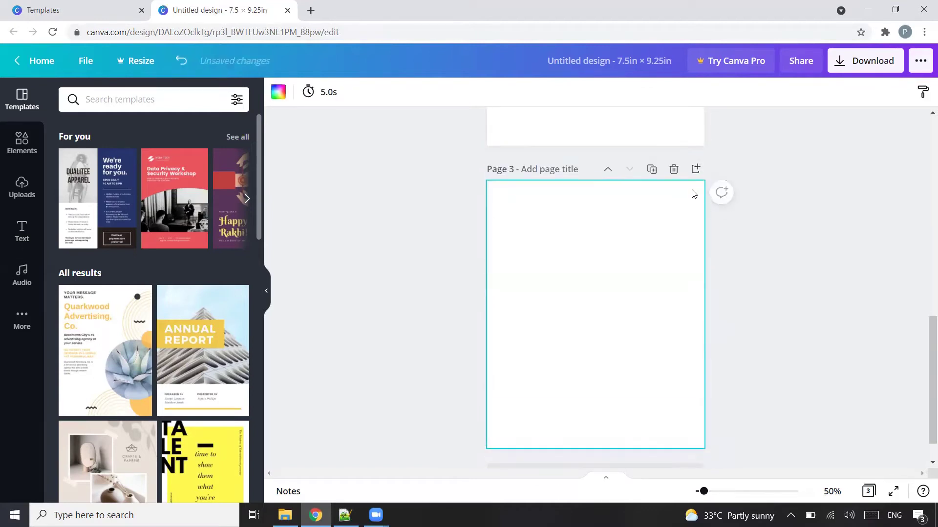
{"action": "left_click", "coordinate": [693, 179]}
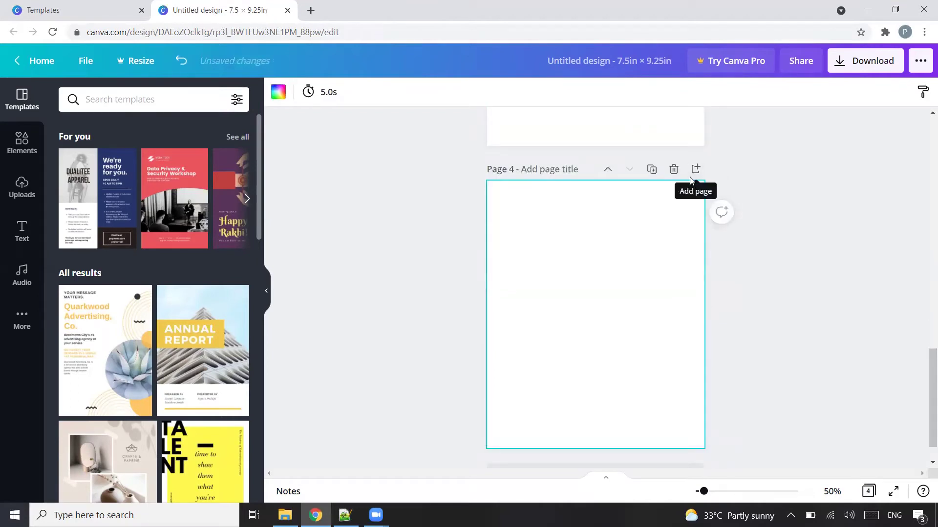
{"action": "scroll", "coordinate": [676, 210], "scroll_direction": "up", "scroll_amount": 15}
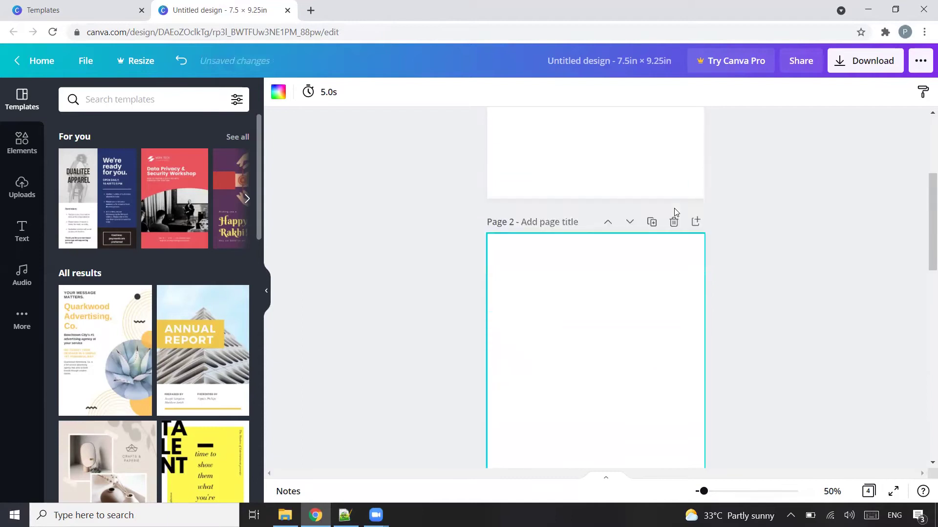
{"action": "scroll", "coordinate": [674, 210], "scroll_direction": "up", "scroll_amount": 1}
{"action": "scroll", "coordinate": [684, 256], "scroll_direction": "down", "scroll_amount": 6}
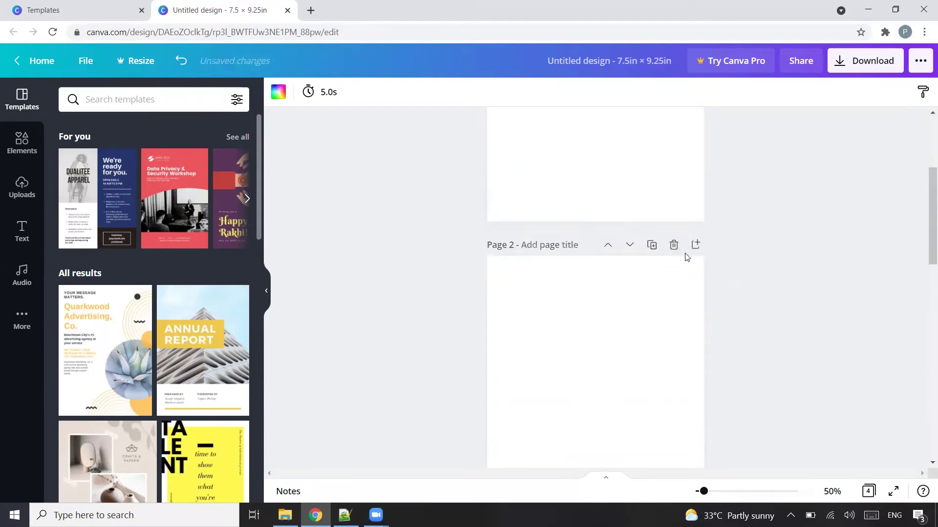
{"action": "scroll", "coordinate": [687, 258], "scroll_direction": "down", "scroll_amount": 10}
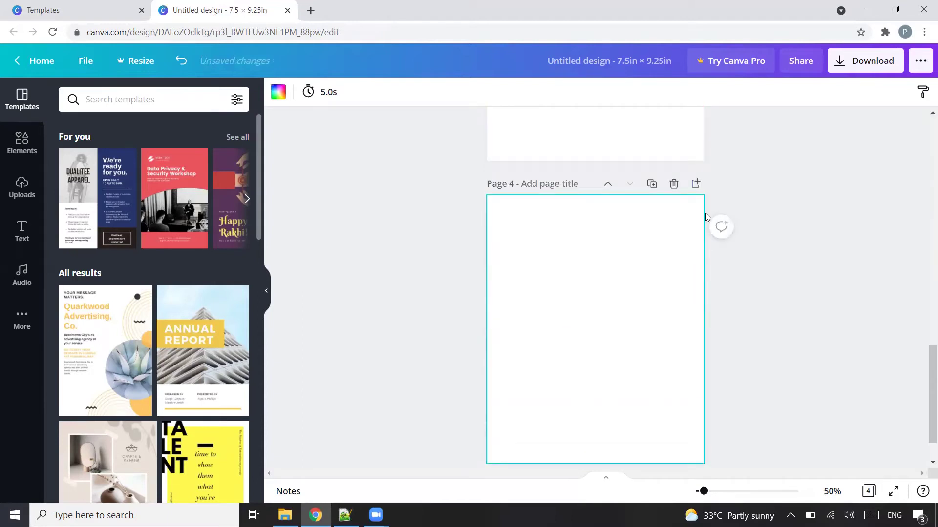
{"action": "left_click", "coordinate": [696, 183]}
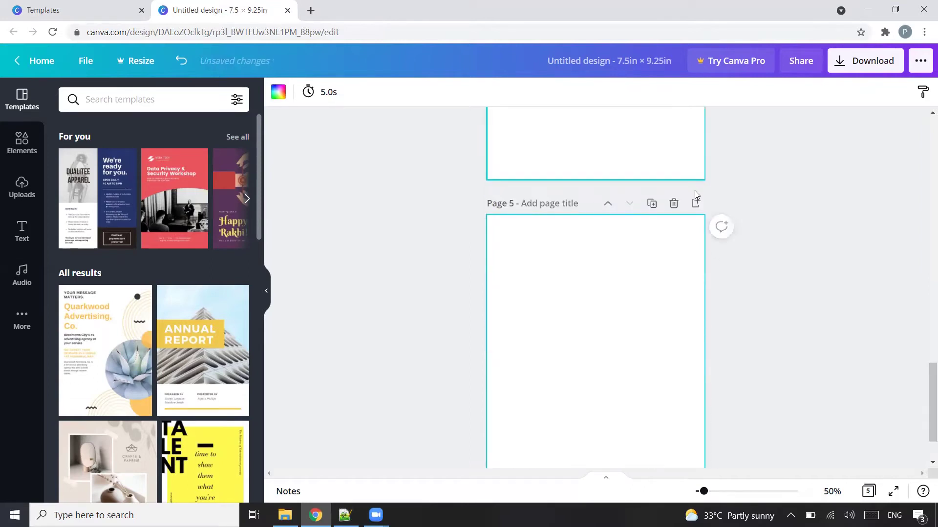
{"action": "left_click", "coordinate": [695, 203]}
{"action": "left_click", "coordinate": [695, 203]}
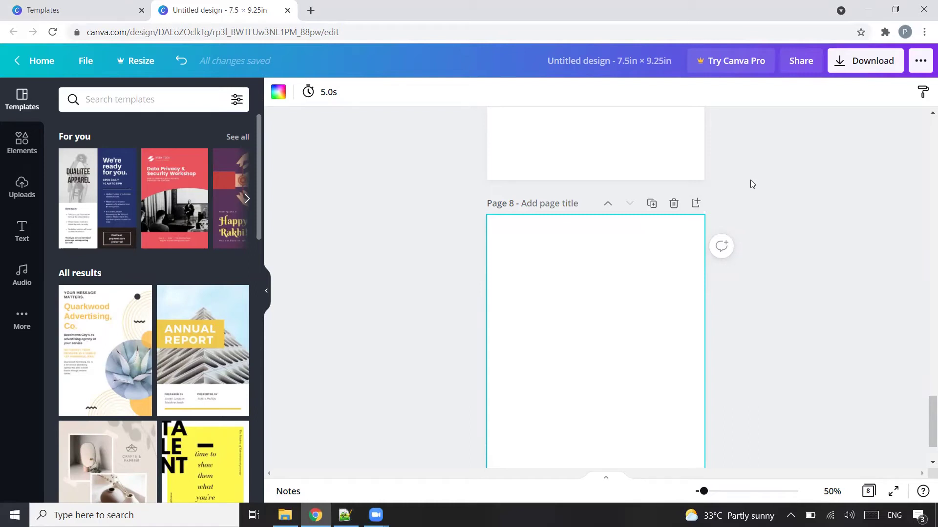
Show all pages in the grid overview and duplicate pages 1 to 8 together.
{"action": "left_click", "coordinate": [871, 492]}
{"action": "left_click", "coordinate": [147, 196]}
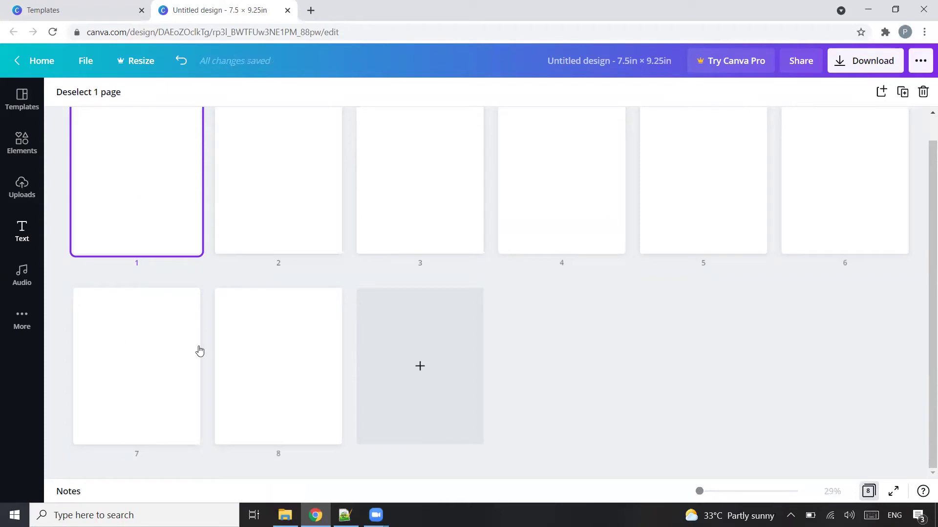
{"action": "left_click", "coordinate": [288, 352], "text": "shift"}
{"action": "right_click", "coordinate": [288, 352]}
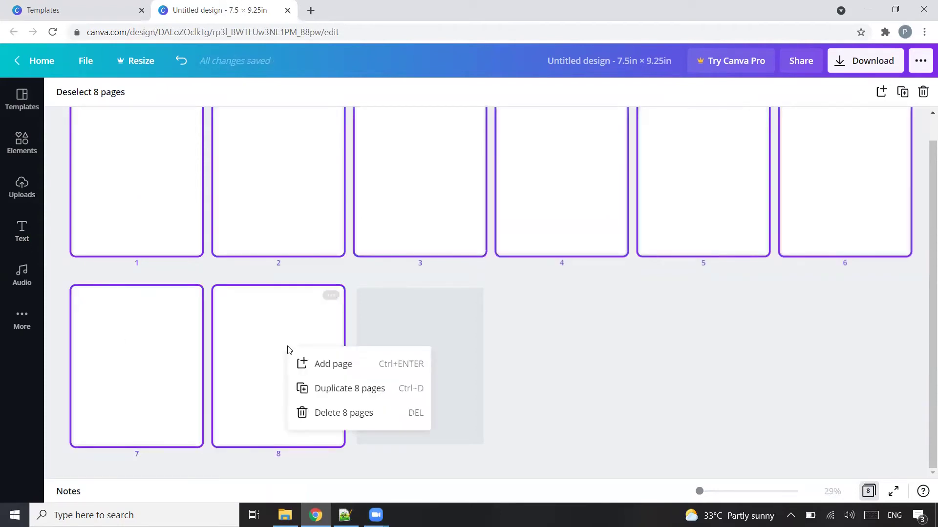
{"action": "left_click", "coordinate": [331, 390]}
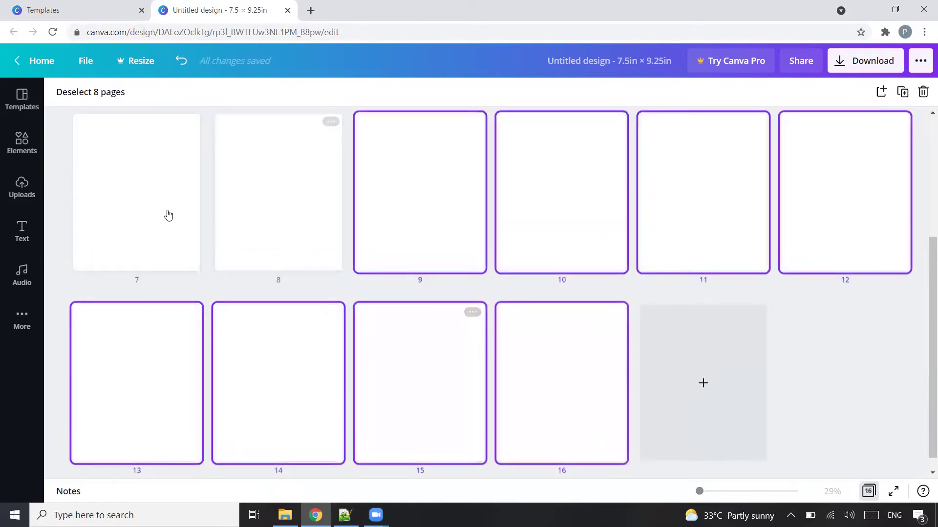
Select pages 1 to 16 and duplicate all 16 of them at once.
{"action": "left_click", "coordinate": [145, 191]}
{"action": "scroll", "coordinate": [146, 195], "scroll_direction": "up", "scroll_amount": 3}
{"action": "left_click", "coordinate": [136, 185]}
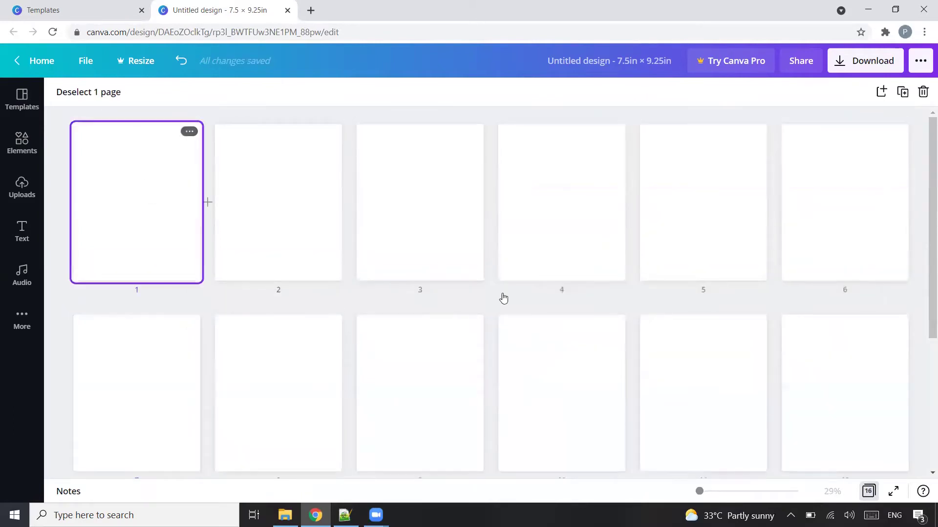
{"action": "scroll", "coordinate": [522, 312], "scroll_direction": "down", "scroll_amount": 3}
{"action": "left_click", "coordinate": [567, 328], "text": "shift"}
{"action": "right_click", "coordinate": [565, 324]}
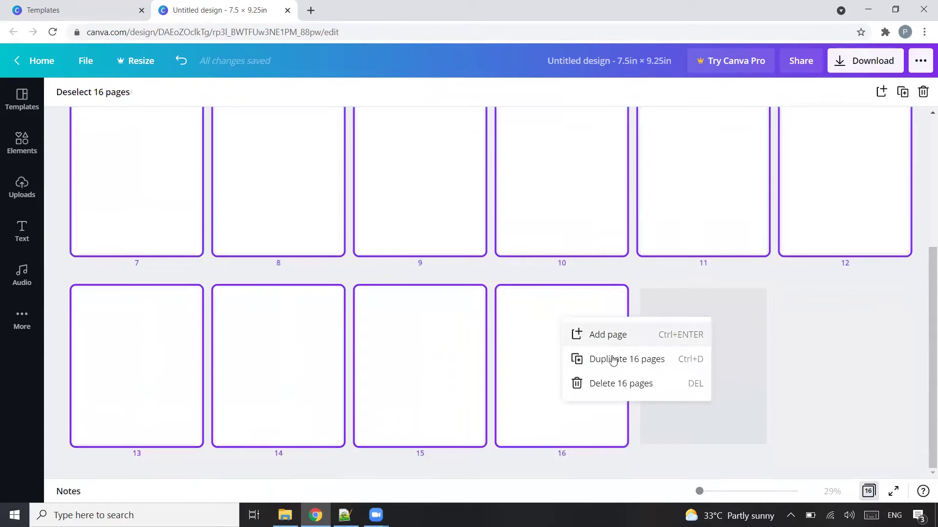
{"action": "left_click", "coordinate": [590, 359]}
Select pages 1 to 32 and duplicate all 32 of them at once.
{"action": "scroll", "coordinate": [222, 249], "scroll_direction": "up", "scroll_amount": 3}
{"action": "left_click", "coordinate": [136, 197]}
{"action": "scroll", "coordinate": [557, 322], "scroll_direction": "down", "scroll_amount": 5}
{"action": "scroll", "coordinate": [564, 329], "scroll_direction": "down", "scroll_amount": 10}
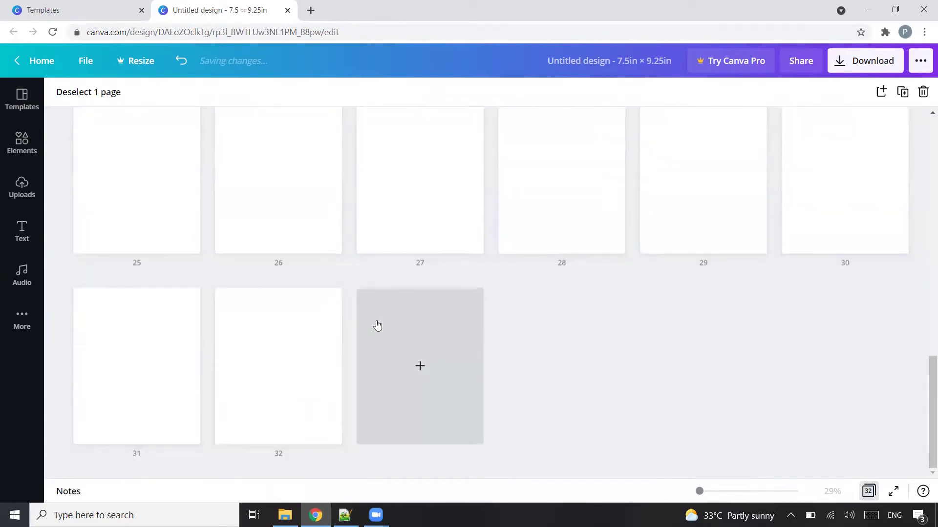
{"action": "left_click", "coordinate": [288, 348], "text": "shift"}
{"action": "right_click", "coordinate": [288, 348]}
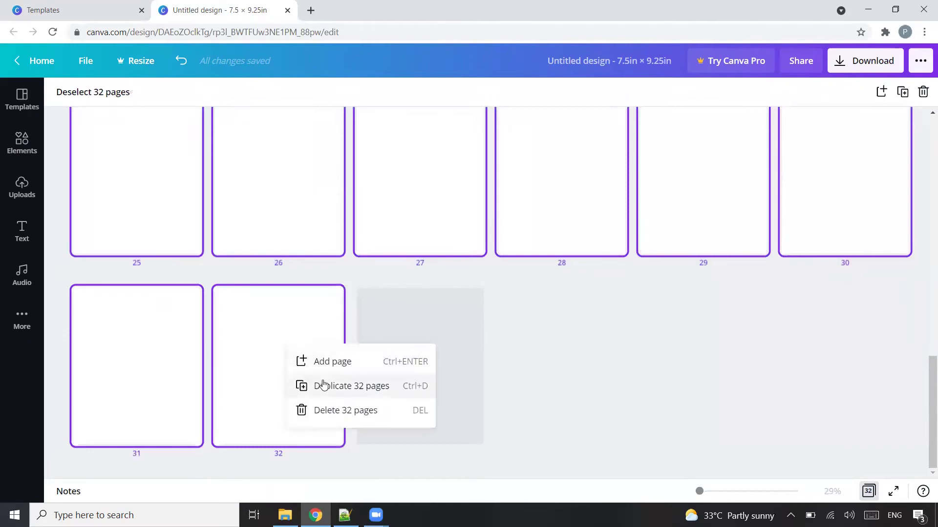
{"action": "left_click", "coordinate": [296, 384]}
Select all 64 pages, delete them, and undo the deletion.
{"action": "scroll", "coordinate": [293, 342], "scroll_direction": "up", "scroll_amount": 15}
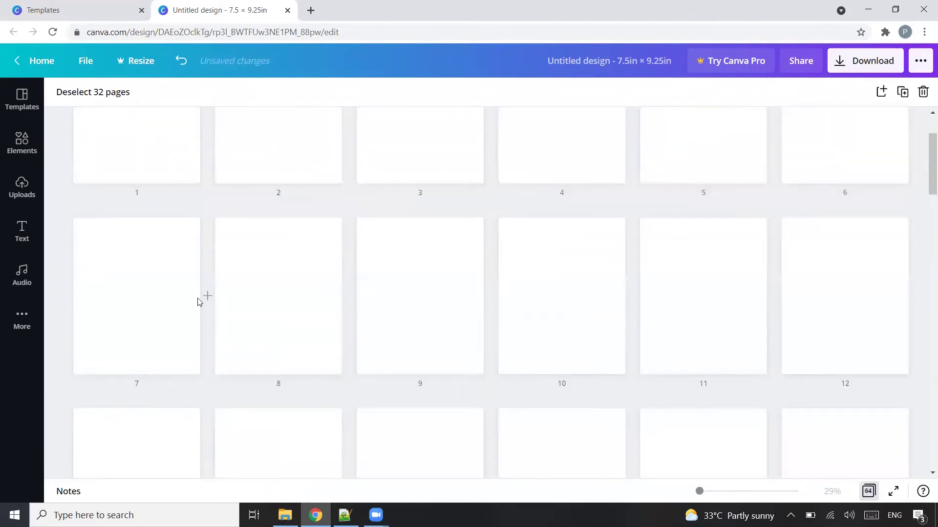
{"action": "left_click", "coordinate": [161, 204]}
{"action": "scroll", "coordinate": [781, 312], "scroll_direction": "down", "scroll_amount": 20}
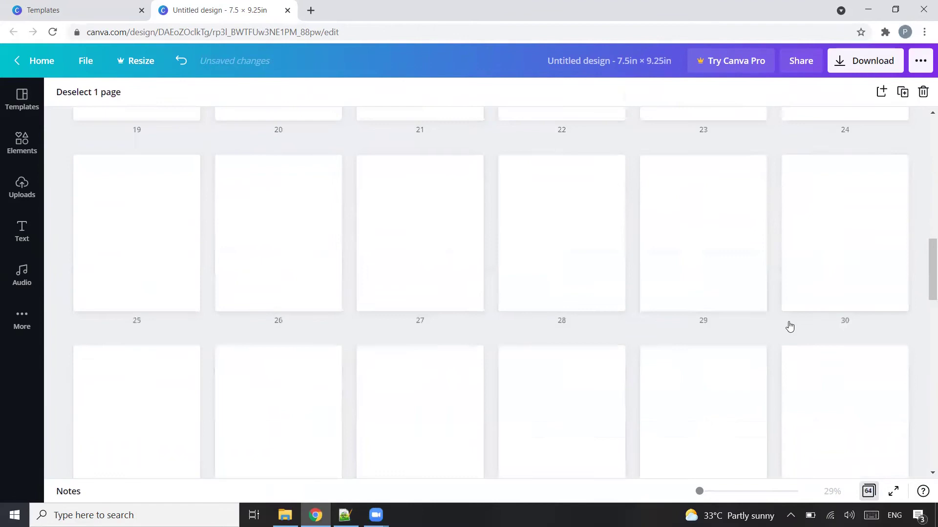
{"action": "scroll", "coordinate": [779, 328], "scroll_direction": "down", "scroll_amount": 10}
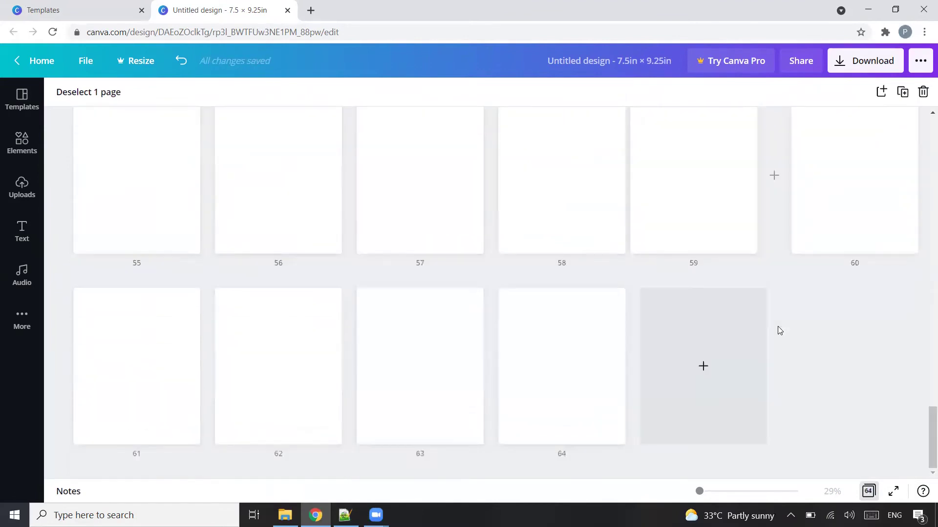
{"action": "left_click", "coordinate": [541, 326], "text": "shift"}
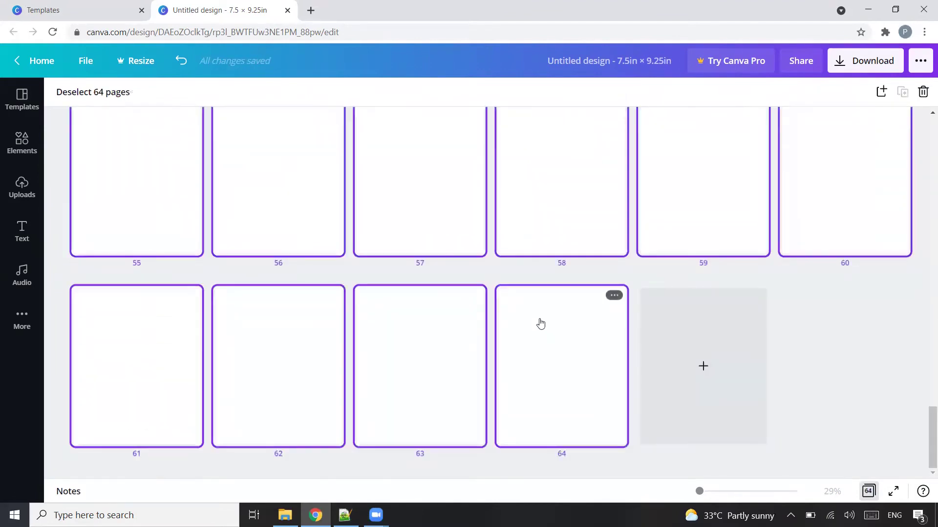
{"action": "right_click", "coordinate": [539, 322]}
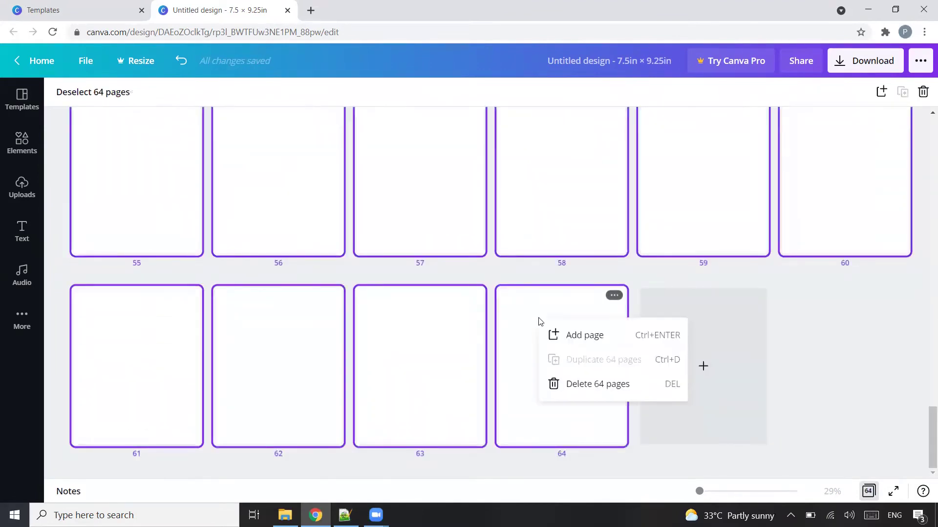
{"action": "left_click", "coordinate": [594, 386]}
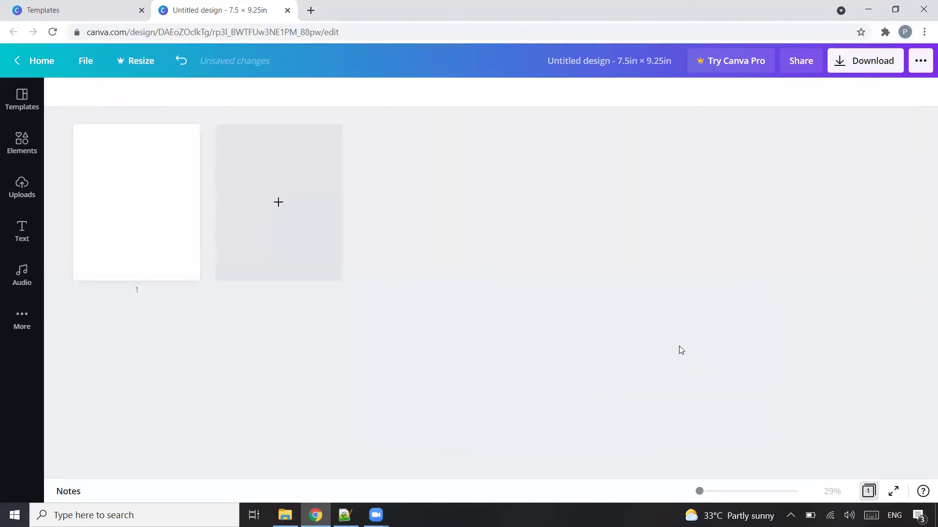
{"action": "left_click", "coordinate": [188, 60]}
Select pages 43 to 64 and duplicate those 22 pages.
{"action": "scroll", "coordinate": [555, 310], "scroll_direction": "down", "scroll_amount": 4}
{"action": "scroll", "coordinate": [530, 291], "scroll_direction": "down", "scroll_amount": 20}
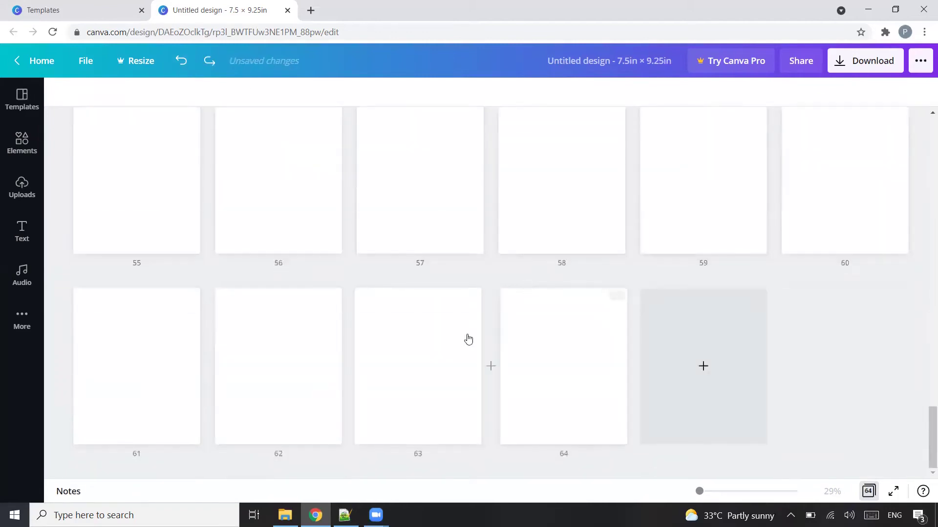
{"action": "scroll", "coordinate": [182, 236], "scroll_direction": "up", "scroll_amount": 8}
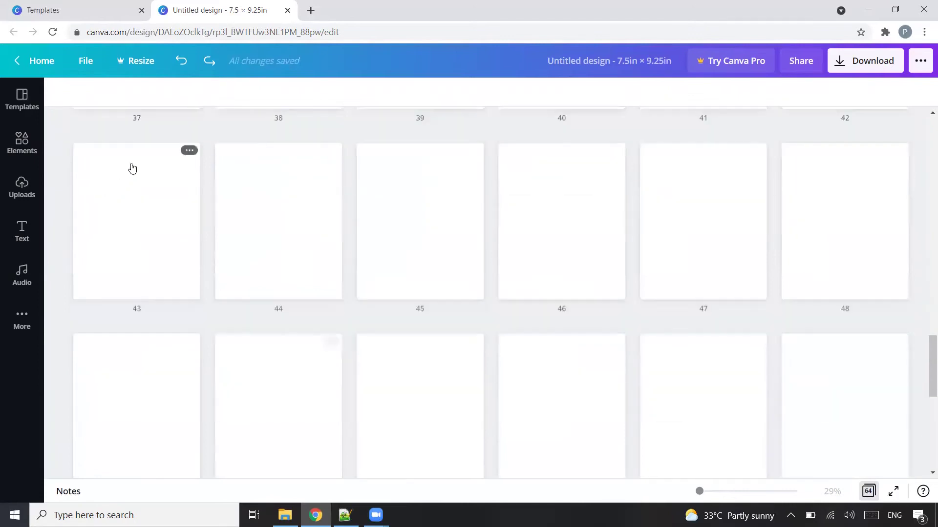
{"action": "left_click", "coordinate": [132, 169]}
{"action": "scroll", "coordinate": [538, 318], "scroll_direction": "down", "scroll_amount": 8}
{"action": "left_click", "coordinate": [568, 350], "text": "shift"}
{"action": "right_click", "coordinate": [552, 312]}
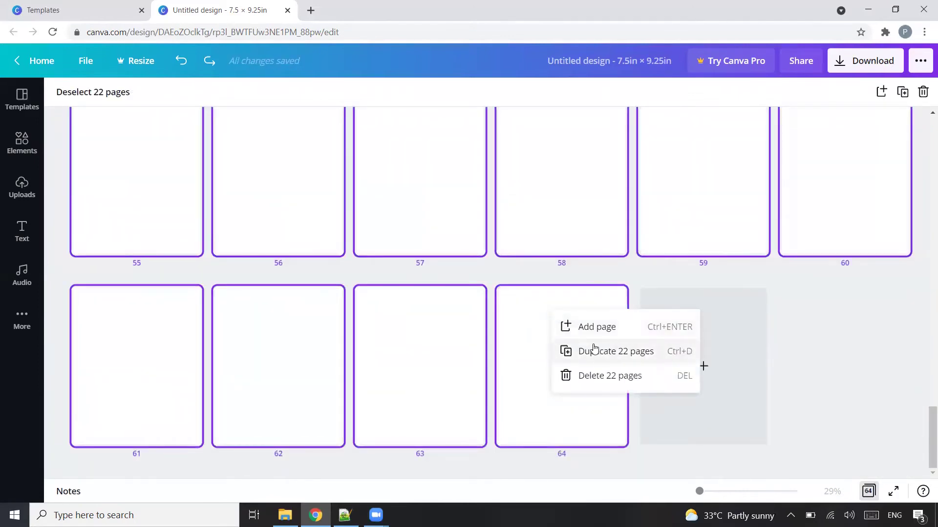
{"action": "left_click", "coordinate": [594, 347]}
Select pages 79 to 86 and duplicate those eight pages.
{"action": "scroll", "coordinate": [743, 335], "scroll_direction": "down", "scroll_amount": 10}
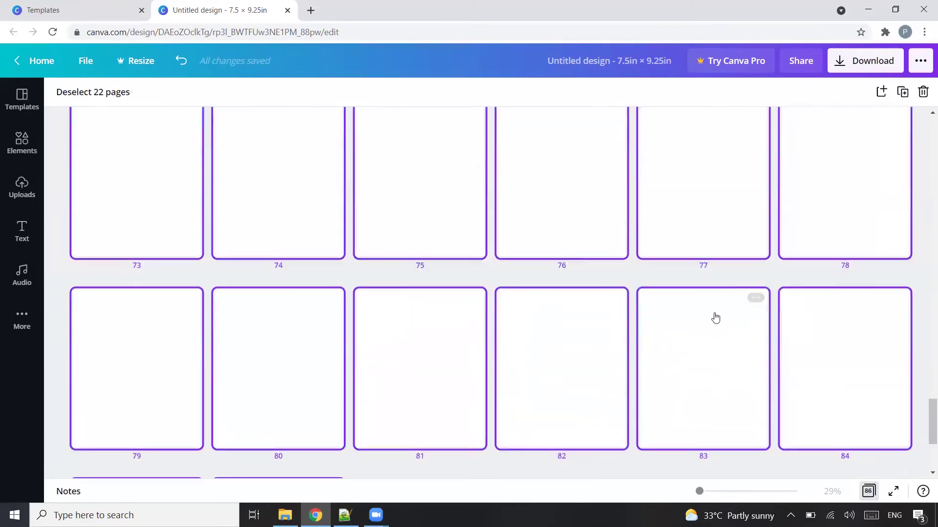
{"action": "scroll", "coordinate": [716, 318], "scroll_direction": "down", "scroll_amount": 3}
{"action": "left_click", "coordinate": [104, 151]}
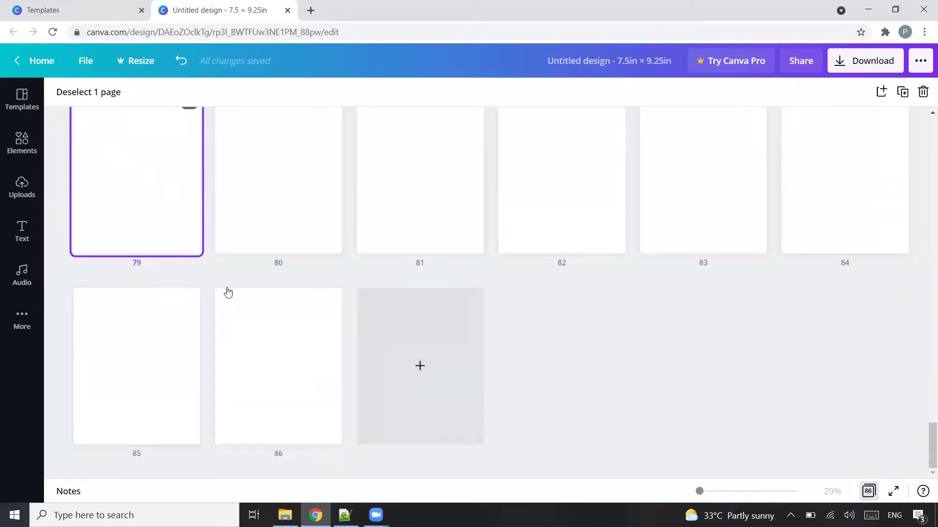
{"action": "left_click", "coordinate": [261, 342], "text": "shift"}
{"action": "right_click", "coordinate": [265, 338]}
{"action": "left_click", "coordinate": [310, 383]}
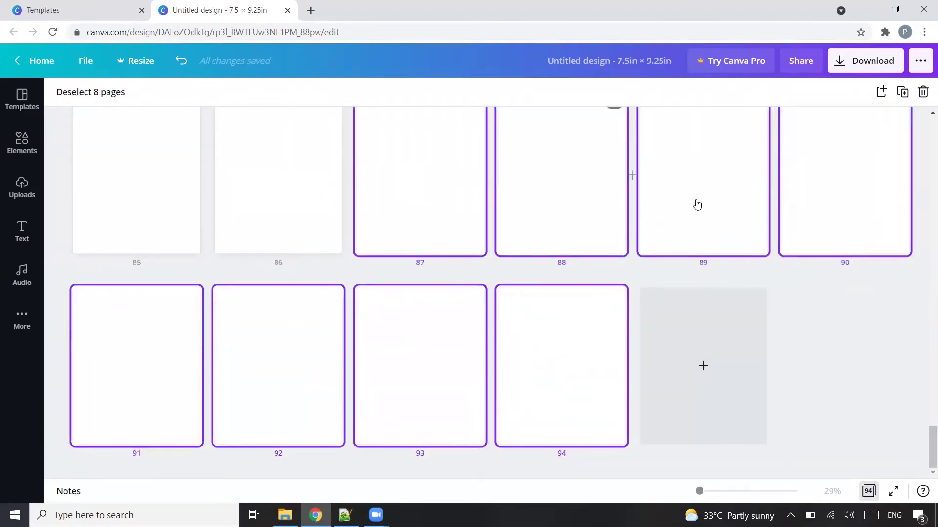
Delete the seven pages 88 to 94 and clear the page selection.
{"action": "left_click", "coordinate": [593, 191]}
{"action": "left_click", "coordinate": [540, 323], "text": "shift"}
{"action": "right_click", "coordinate": [557, 331]}
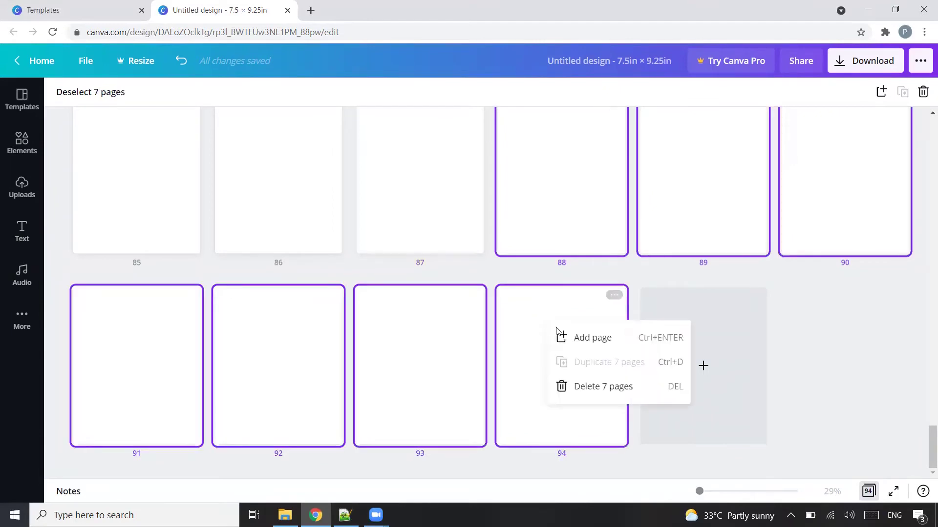
{"action": "left_click", "coordinate": [593, 386]}
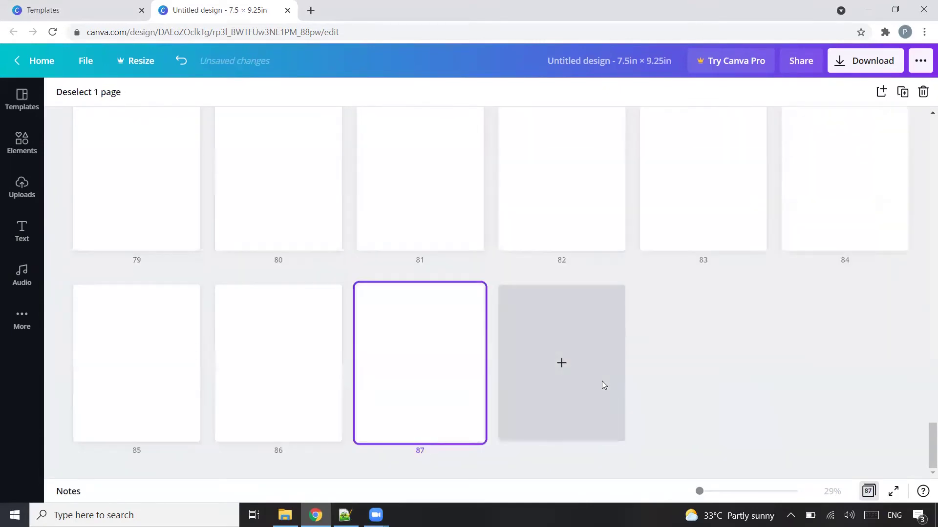
{"action": "left_click", "coordinate": [677, 348]}
Select pages 81 to 87 and duplicate those seven pages.
{"action": "left_click", "coordinate": [399, 204]}
{"action": "left_click", "coordinate": [414, 330], "text": "shift"}
{"action": "right_click", "coordinate": [415, 329]}
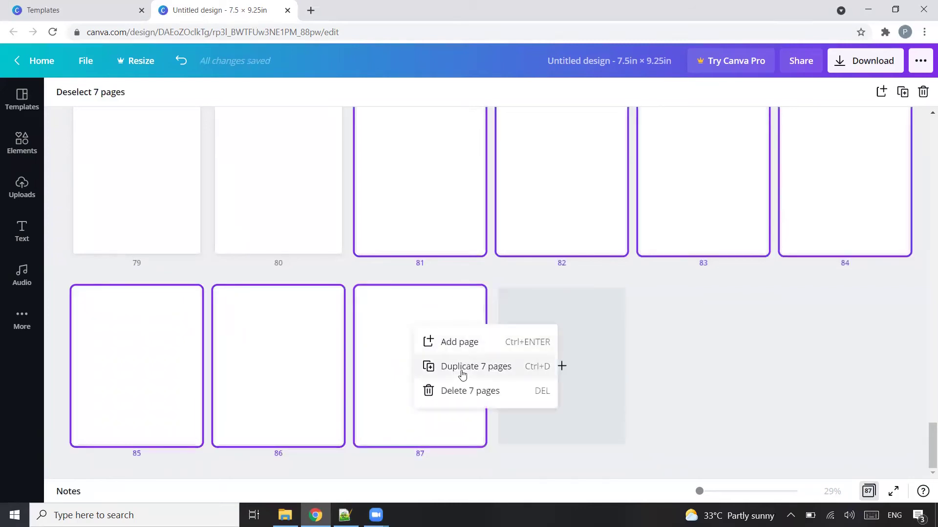
{"action": "left_click", "coordinate": [463, 374]}
Duplicate pages 92 to 94, and duplicate the three new copies once more to bring the design to 100 pages.
{"action": "left_click", "coordinate": [382, 345]}
{"action": "left_click", "coordinate": [314, 332]}
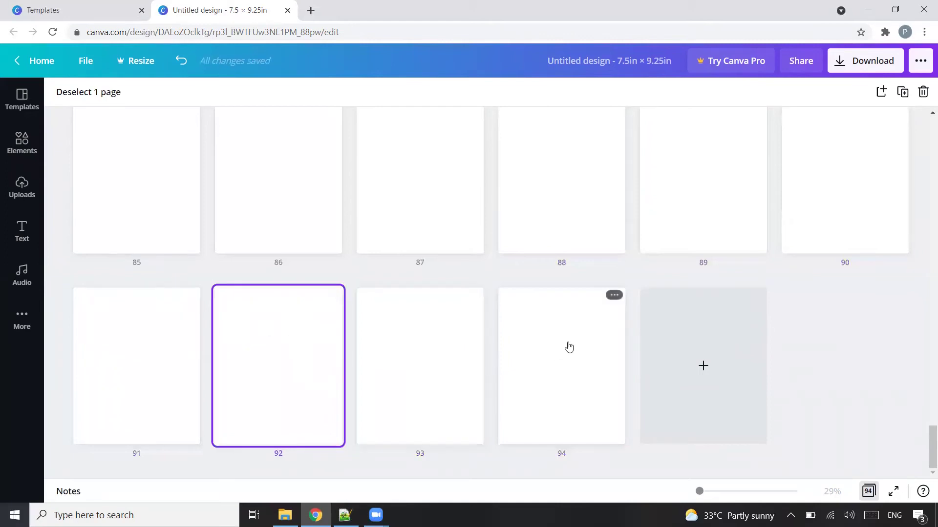
{"action": "left_click", "coordinate": [569, 347], "text": "shift"}
{"action": "right_click", "coordinate": [569, 347]}
{"action": "left_click", "coordinate": [584, 381]}
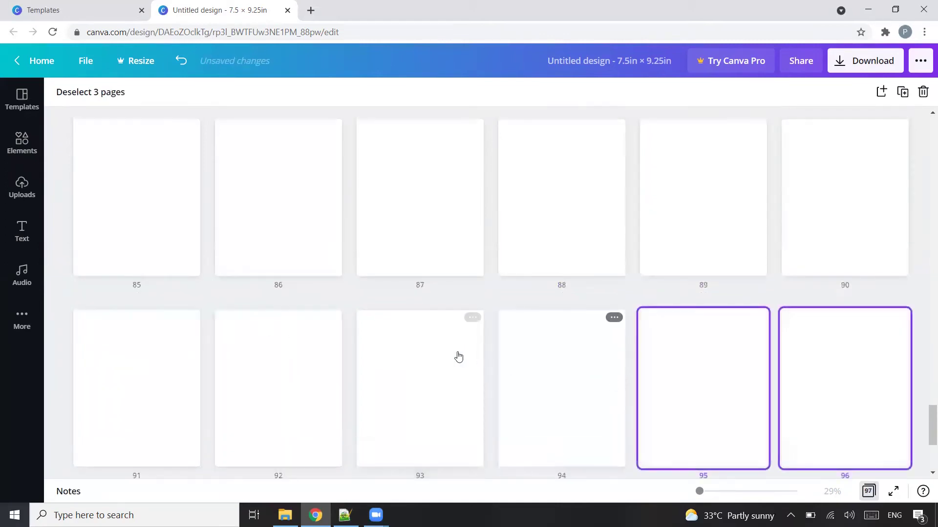
{"action": "right_click", "coordinate": [169, 325]}
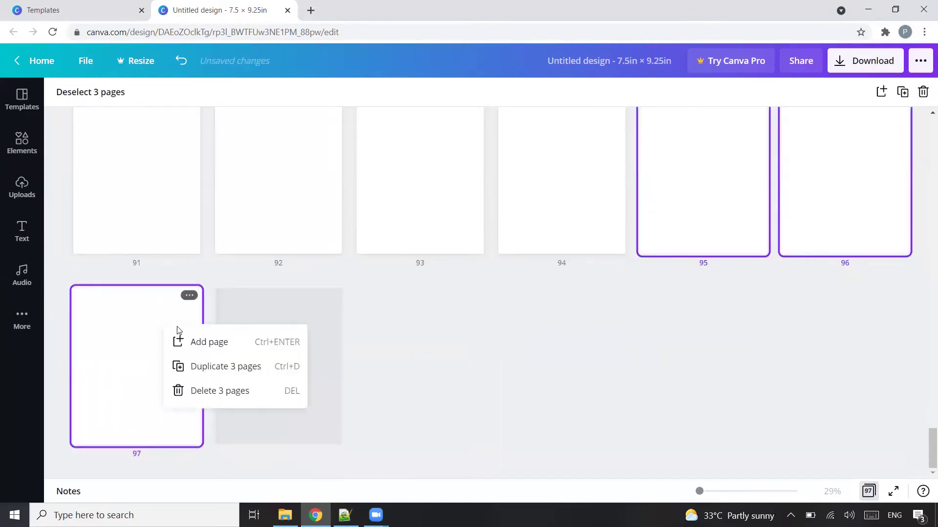
{"action": "left_click", "coordinate": [213, 368]}
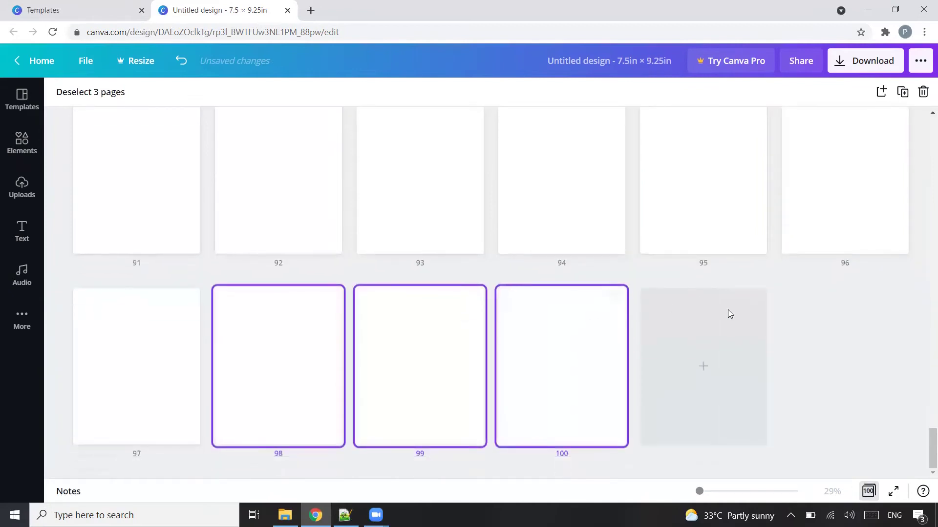
Clear the page selection, leave the page grid view and open page 1 for editing.
{"action": "left_click", "coordinate": [822, 349]}
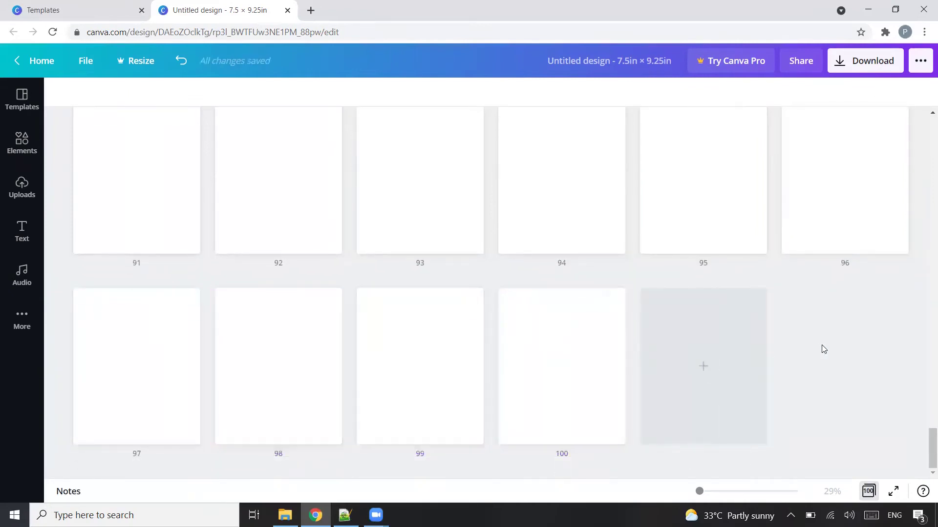
{"action": "scroll", "coordinate": [543, 332], "scroll_direction": "up", "scroll_amount": 20}
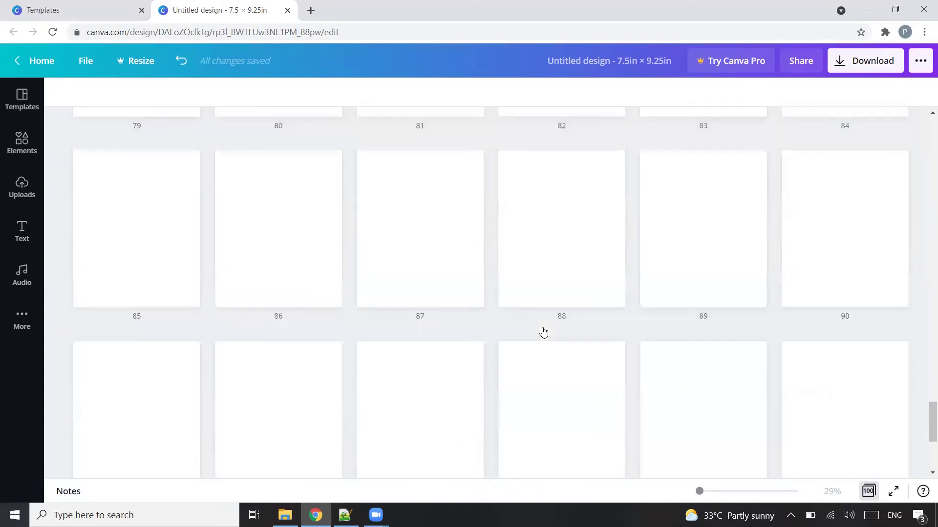
{"action": "left_click", "coordinate": [869, 491]}
{"action": "left_click", "coordinate": [573, 228]}
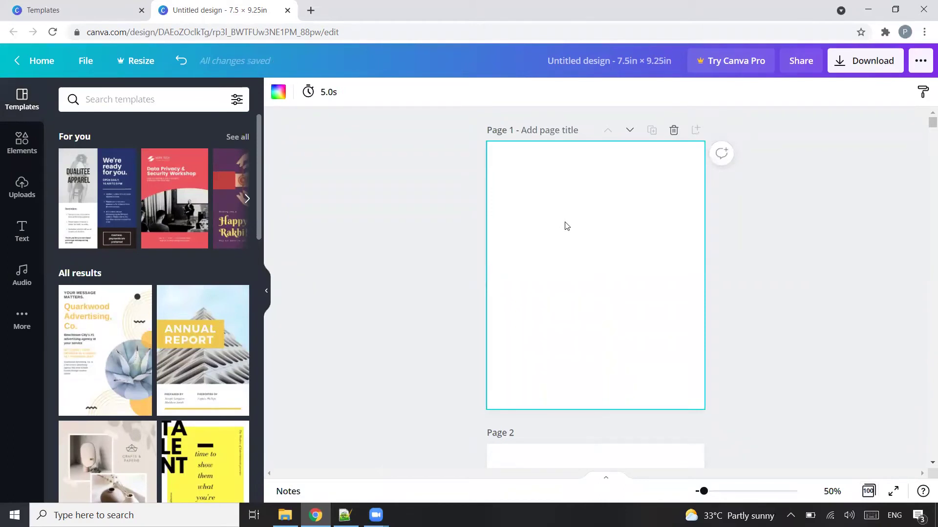
Find Flowers elements and add the free graphic of a row of colourful long-stemmed flowers to page 1, then deselect it.
{"action": "left_click", "coordinate": [21, 141]}
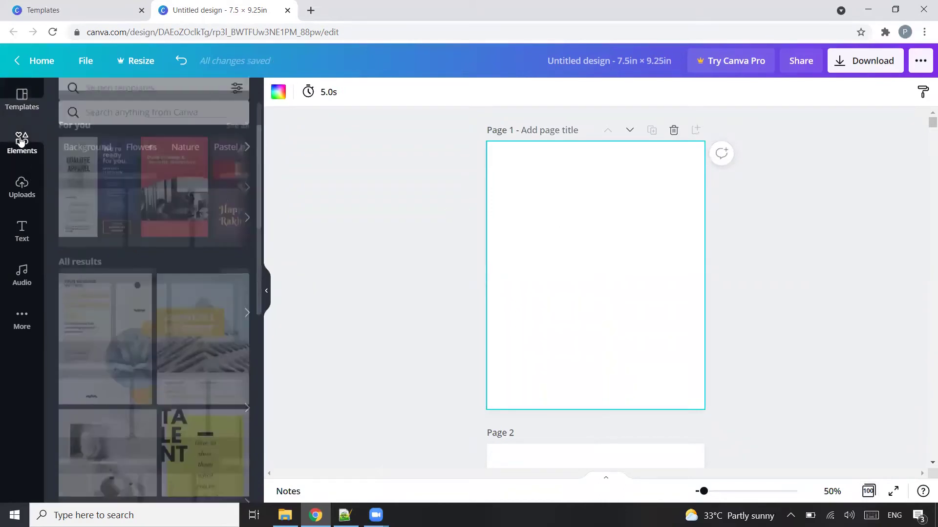
{"action": "left_click", "coordinate": [149, 140]}
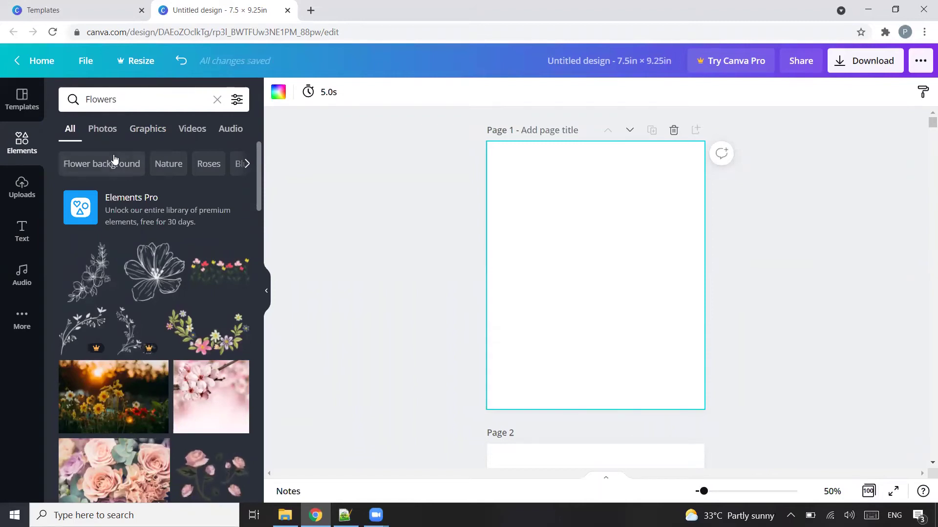
{"action": "left_click", "coordinate": [215, 270]}
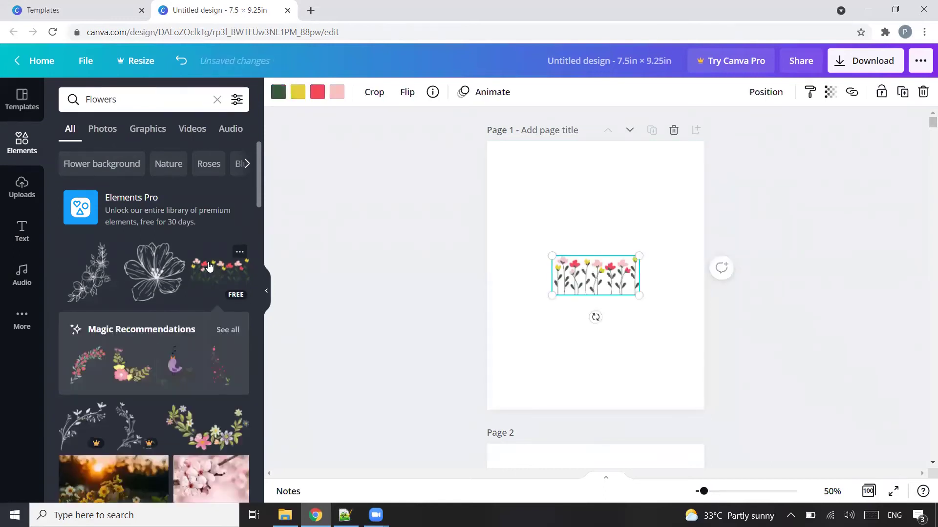
{"action": "left_click", "coordinate": [776, 226]}
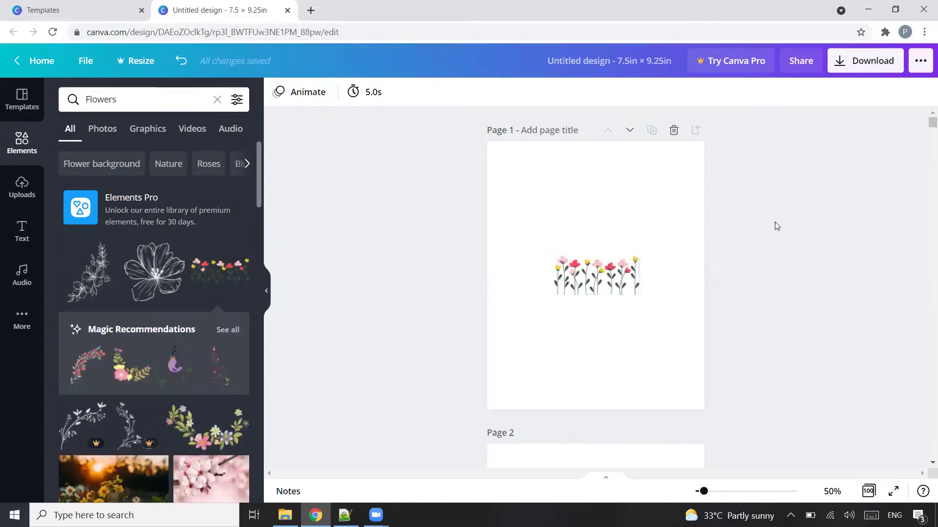
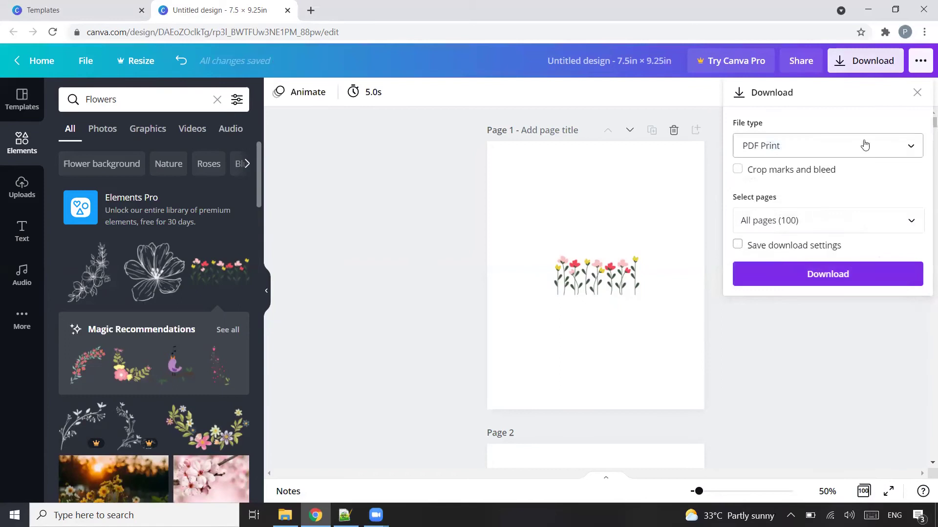
Choose PDF Print as the download file type for the design.
{"action": "left_click", "coordinate": [880, 147]}
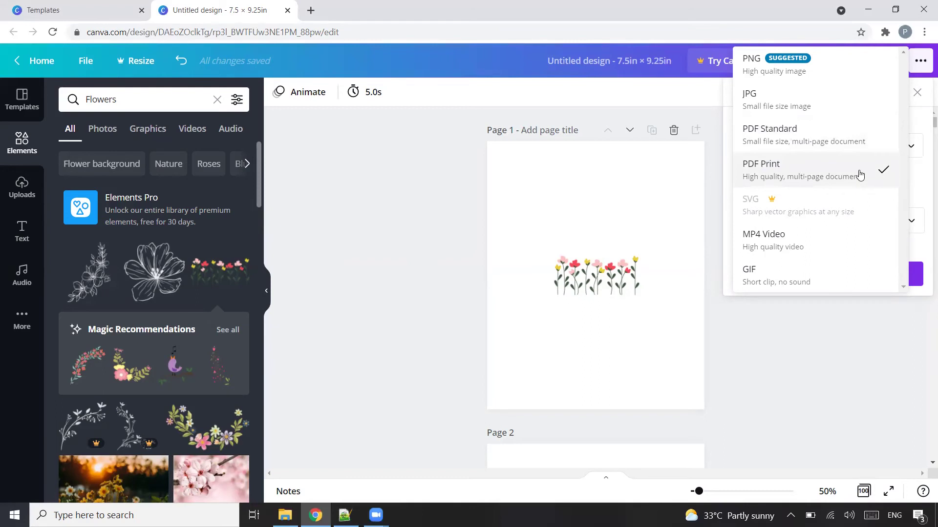
{"action": "left_click", "coordinate": [849, 204]}
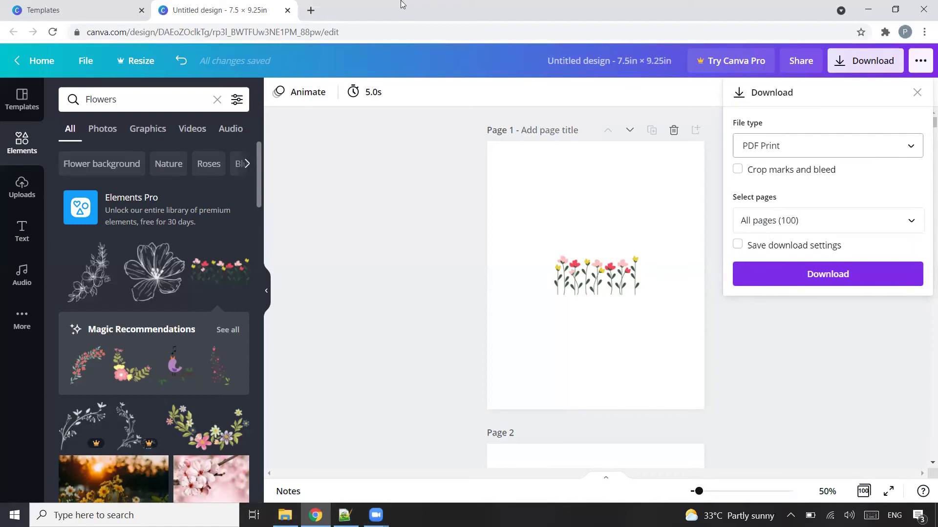
Open the Smallpdf merge page, smallpdf.com/merge-pdf, in a new browser tab.
{"action": "left_click", "coordinate": [310, 10]}
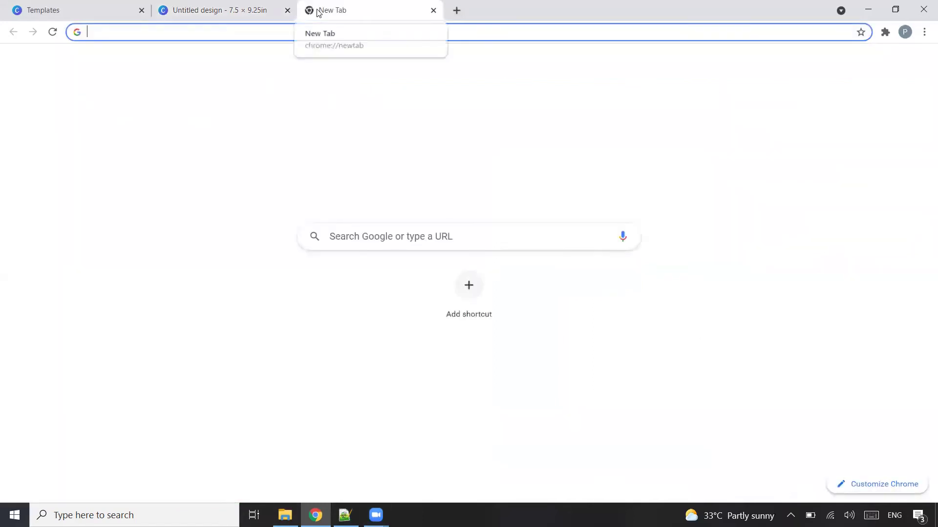
{"action": "type", "text": "smallpde"}
{"action": "key", "text": "BackSpace"}
{"action": "type", "text": "f.com"}
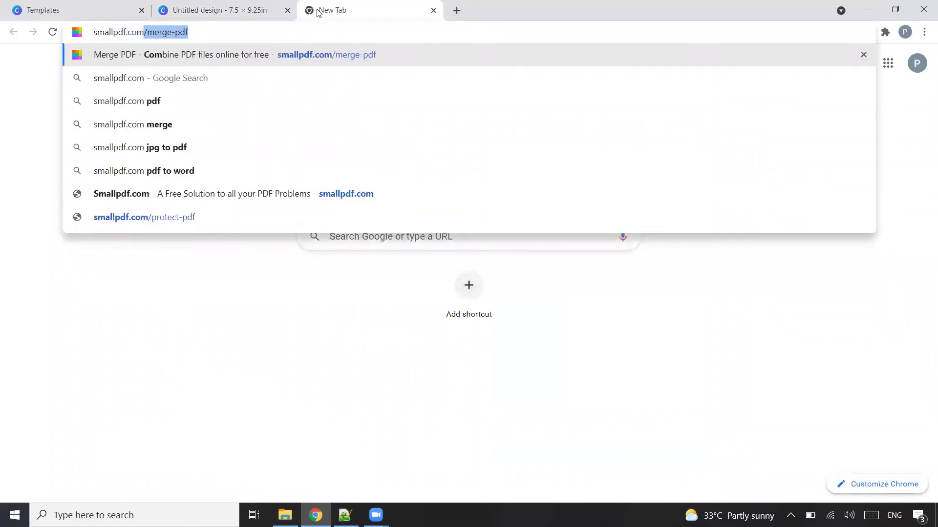
{"action": "key", "text": "Return"}
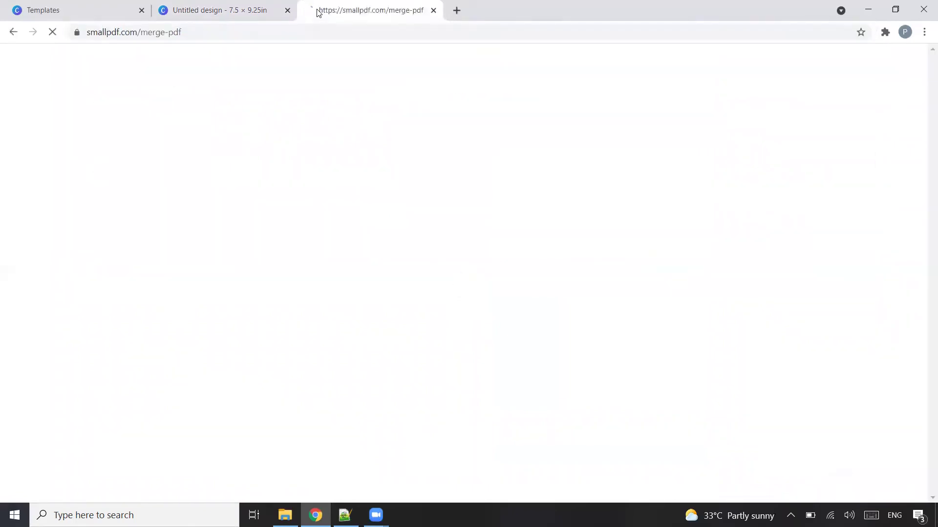